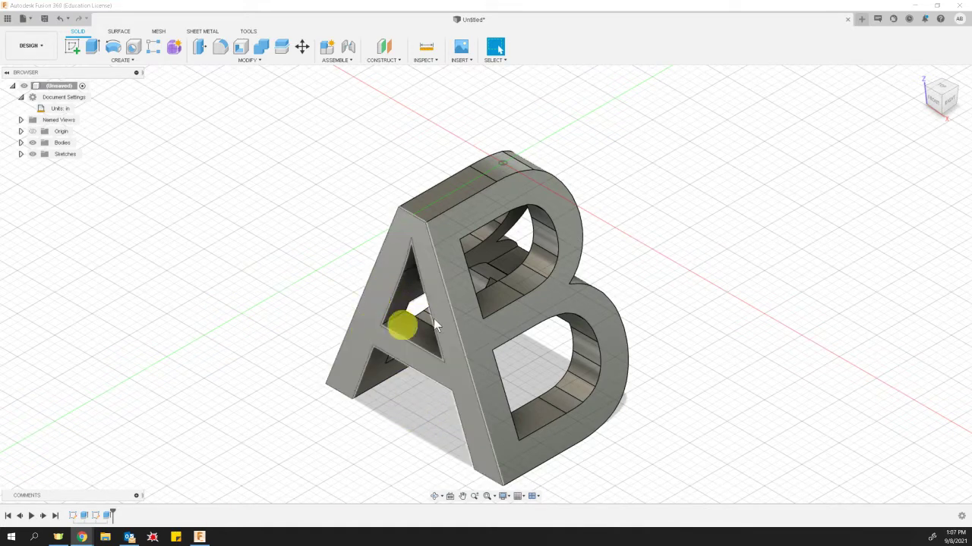
Check the existing model from the front, right and home isometric views.
{"action": "left_click", "coordinate": [933, 105]}
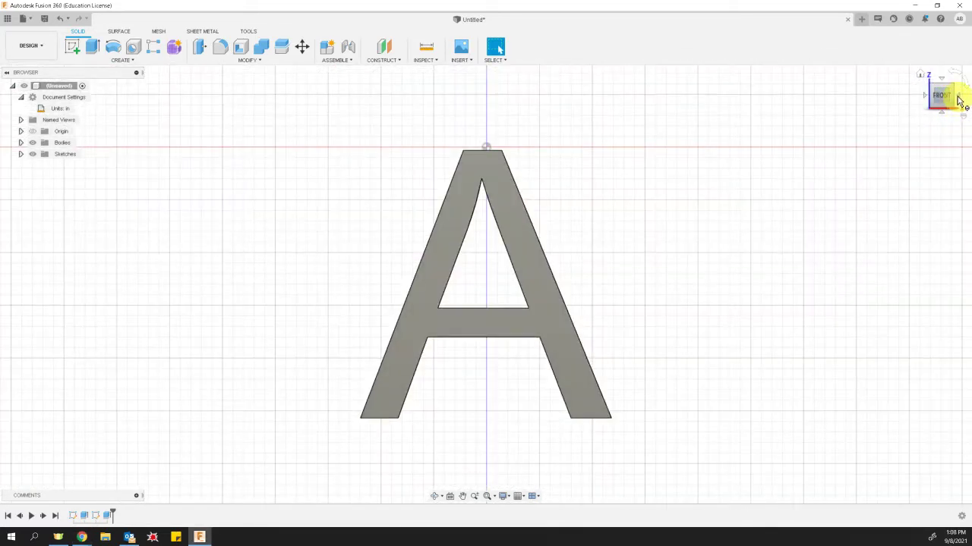
{"action": "left_click", "coordinate": [959, 101]}
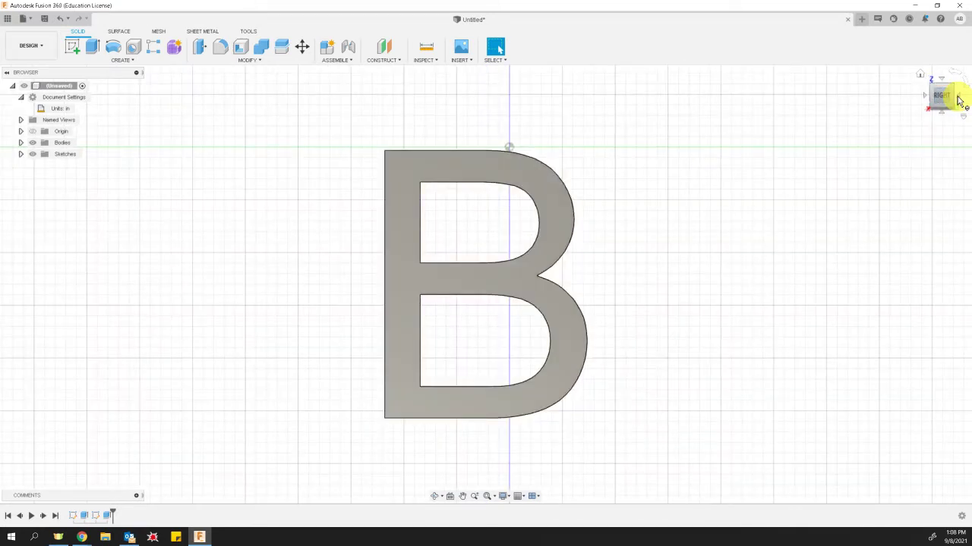
{"action": "left_click", "coordinate": [919, 76]}
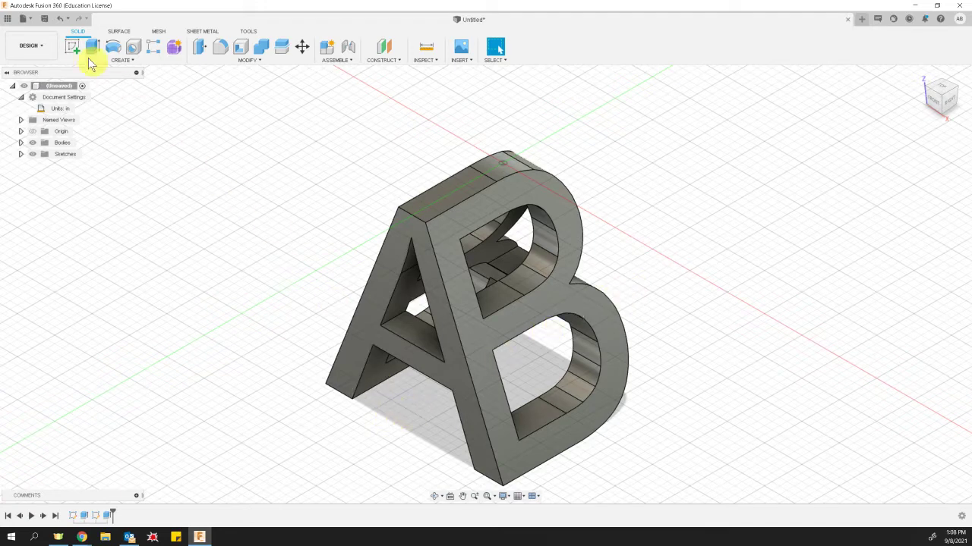
Create a new design and start a sketch on the front XZ origin plane.
{"action": "left_click", "coordinate": [25, 18]}
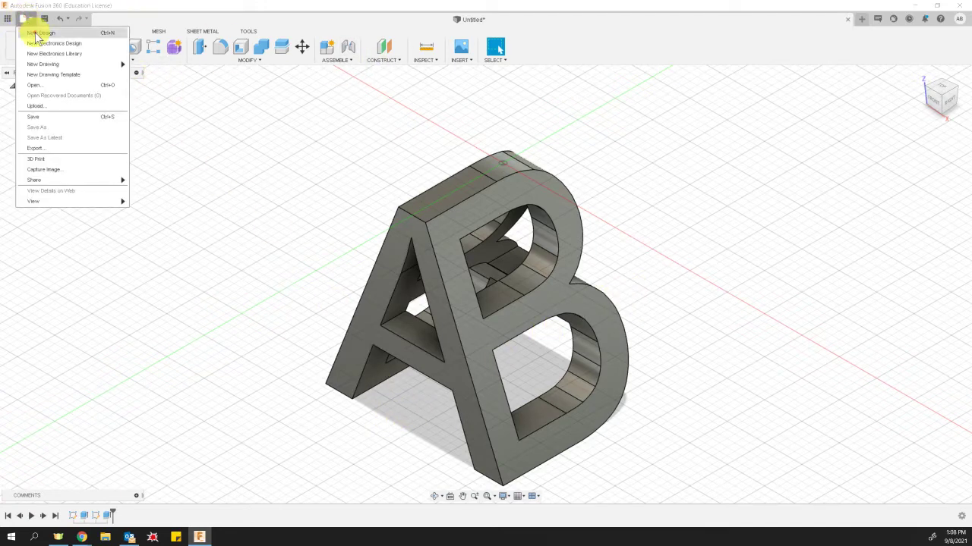
{"action": "left_click", "coordinate": [38, 33]}
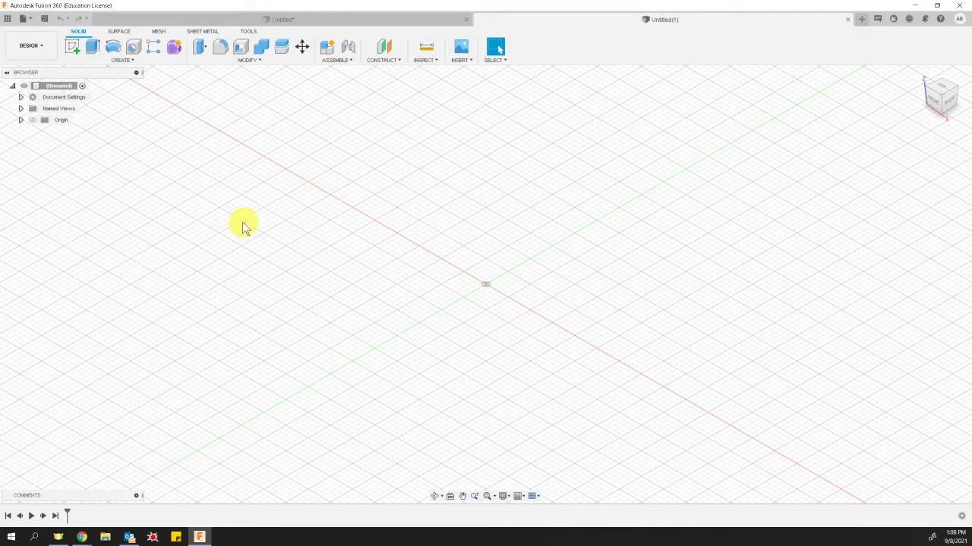
{"action": "left_click", "coordinate": [73, 48]}
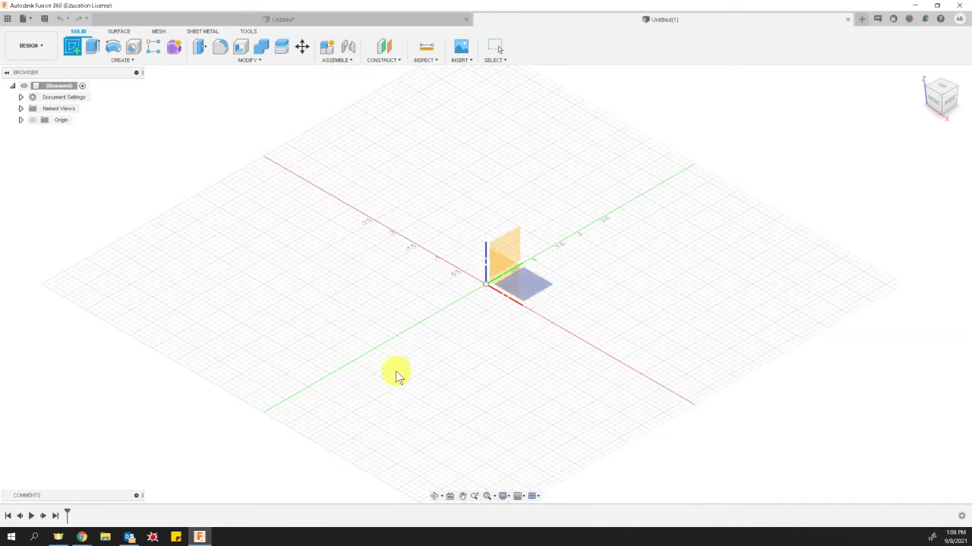
{"action": "left_click", "coordinate": [510, 271]}
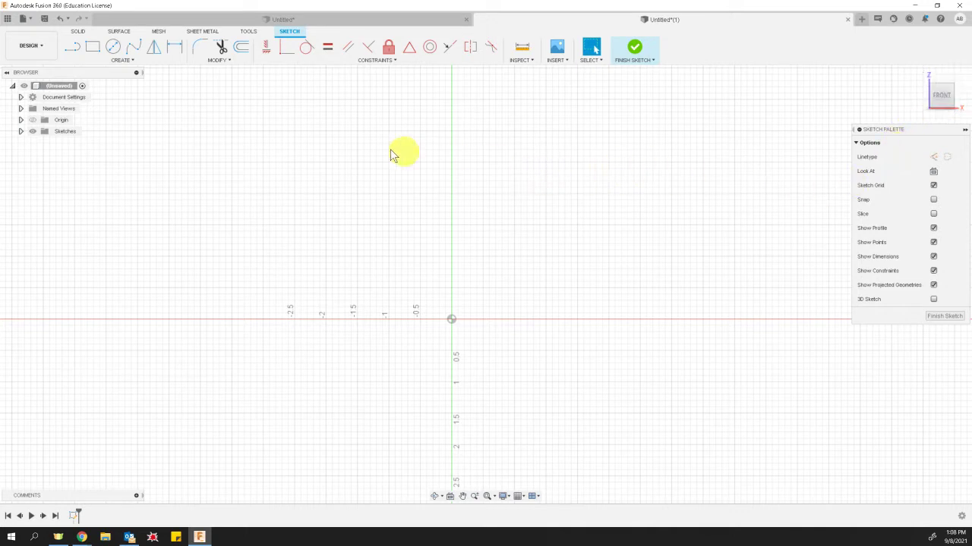
Place a capital 'A' as 0.50 in Arial sketch text in a frame below the origin.
{"action": "left_click", "coordinate": [120, 61]}
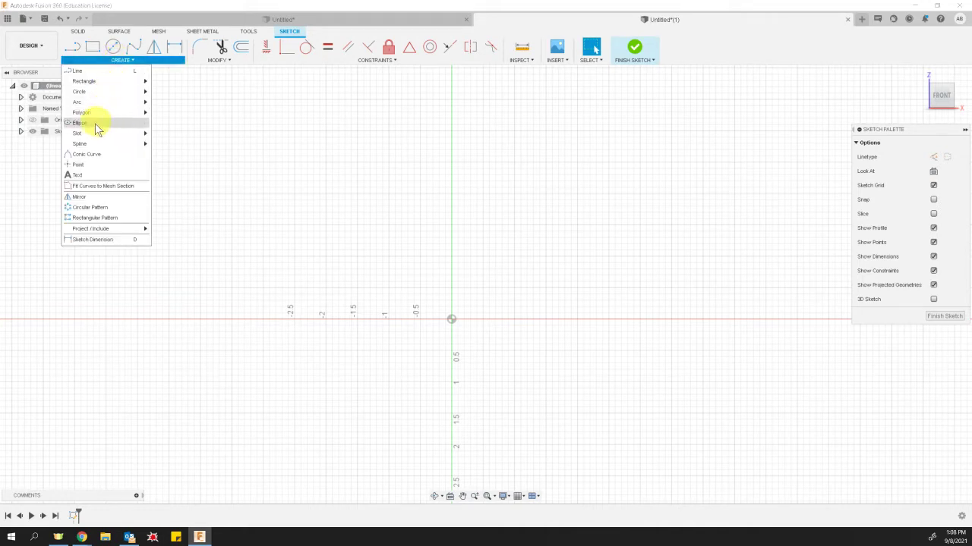
{"action": "left_click", "coordinate": [81, 176]}
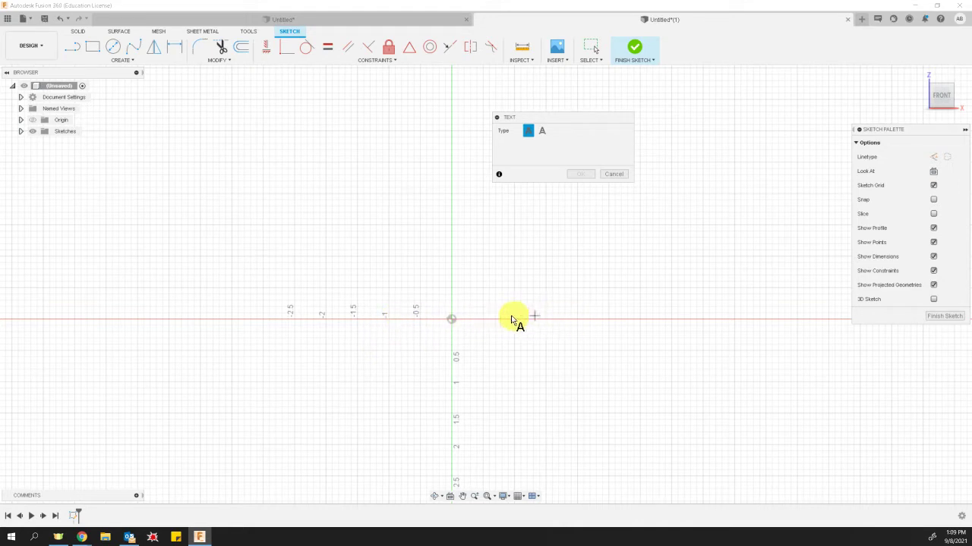
{"action": "left_click", "coordinate": [398, 320]}
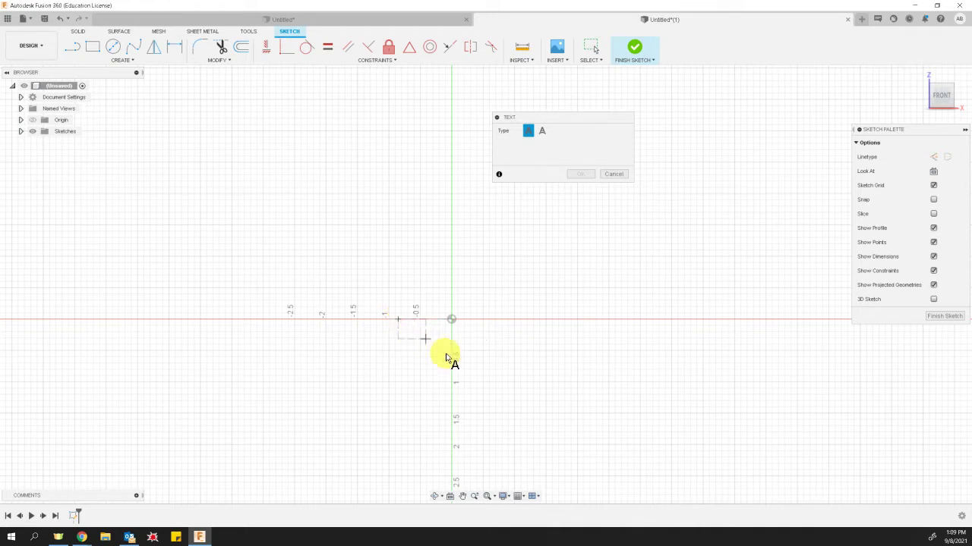
{"action": "left_click", "coordinate": [521, 450]}
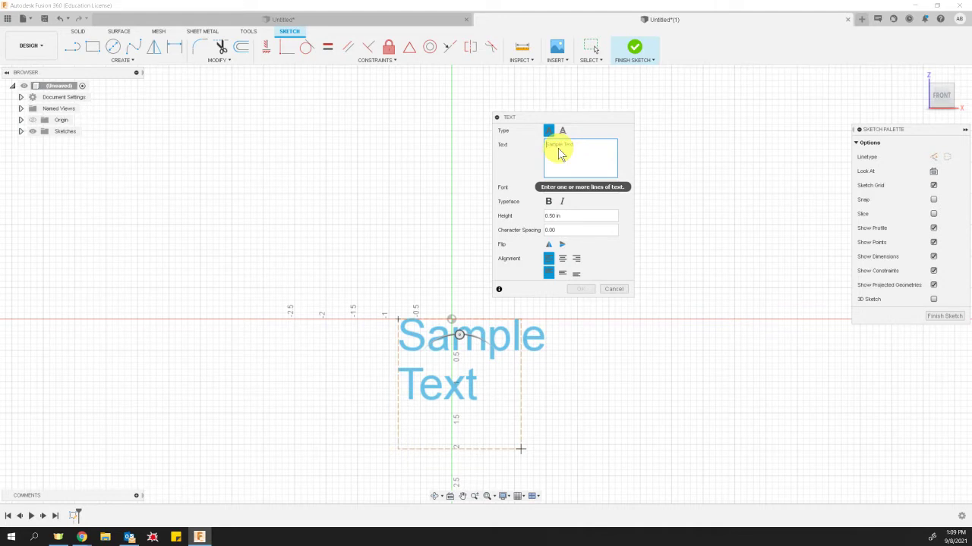
{"action": "type", "text": "A"}
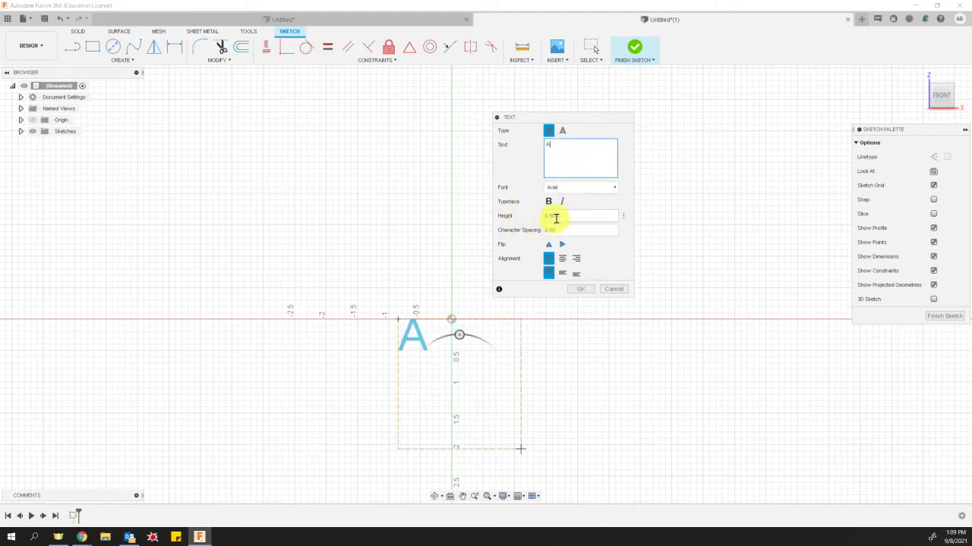
{"action": "left_click_drag", "start_coordinate": [566, 217], "coordinate": [537, 218]}
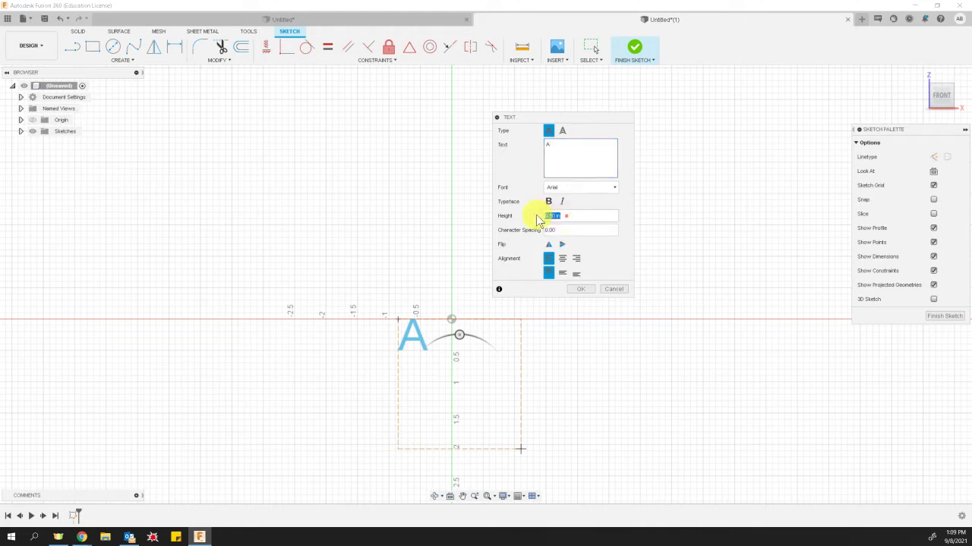
{"action": "left_click", "coordinate": [575, 217]}
{"action": "left_click", "coordinate": [581, 289]}
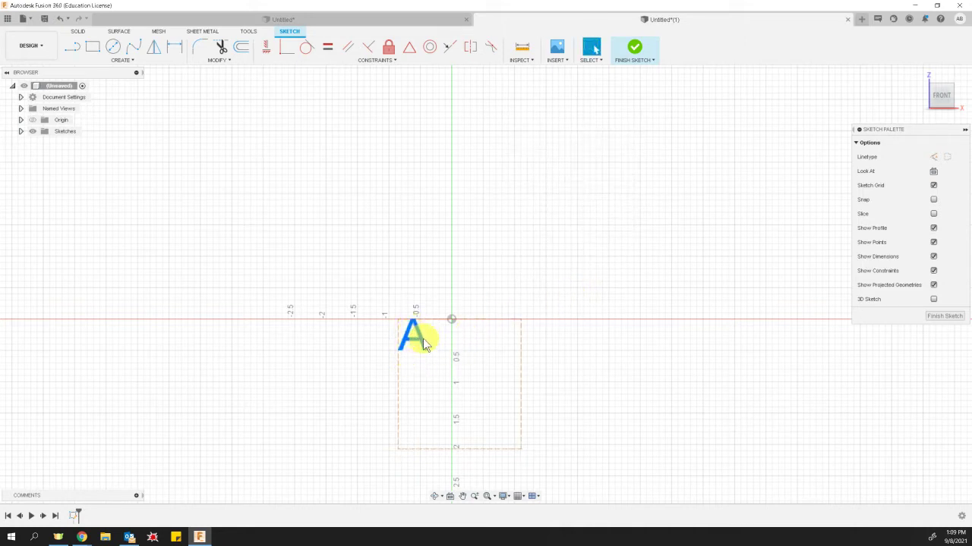
Drag the letter A right so it is centred on the vertical axis, apex at the origin.
{"action": "scroll", "coordinate": [409, 343], "scroll_direction": "up", "scroll_amount": 4}
{"action": "scroll", "coordinate": [414, 356], "scroll_direction": "up", "scroll_amount": 3}
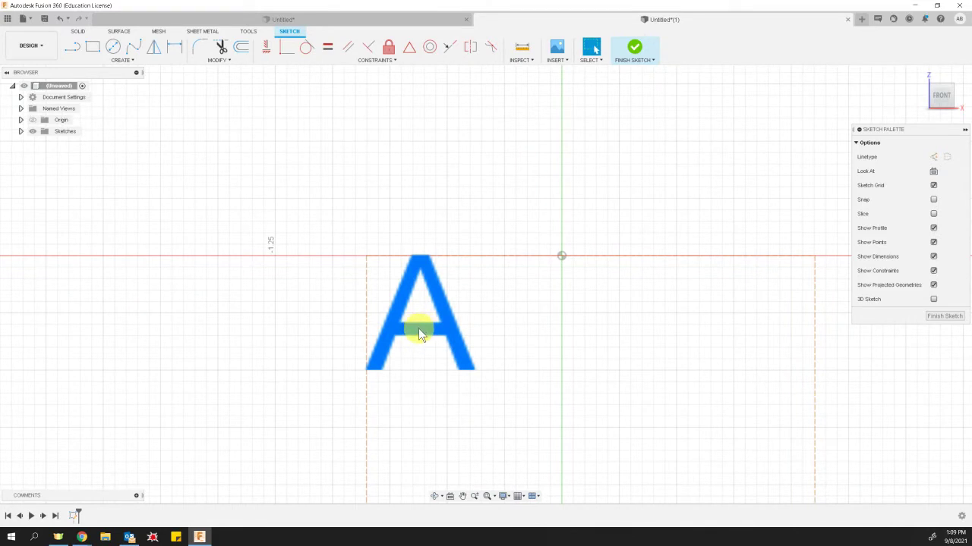
{"action": "left_click_drag", "start_coordinate": [419, 329], "coordinate": [561, 329]}
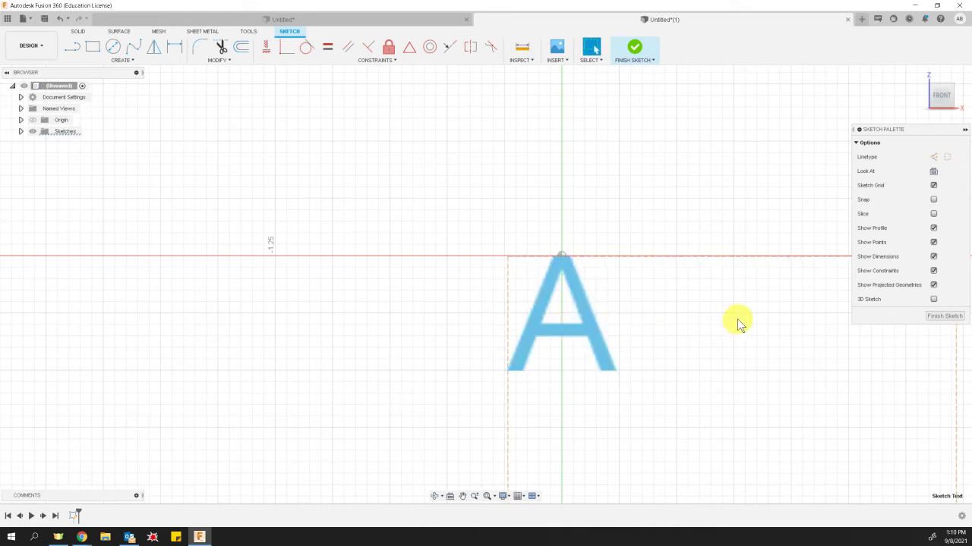
Finish the letter A sketch and return to the home isometric view, panned down.
{"action": "left_click", "coordinate": [941, 317]}
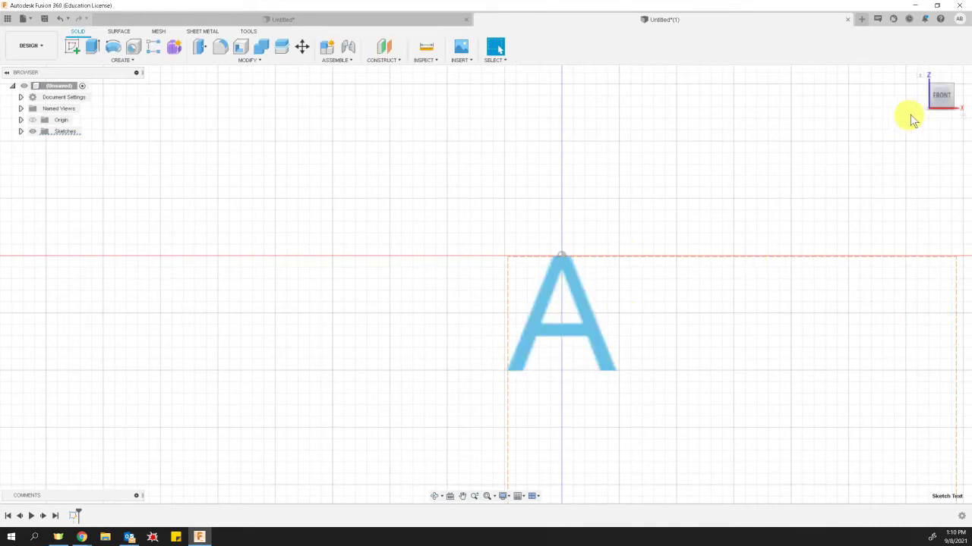
{"action": "left_click", "coordinate": [921, 74]}
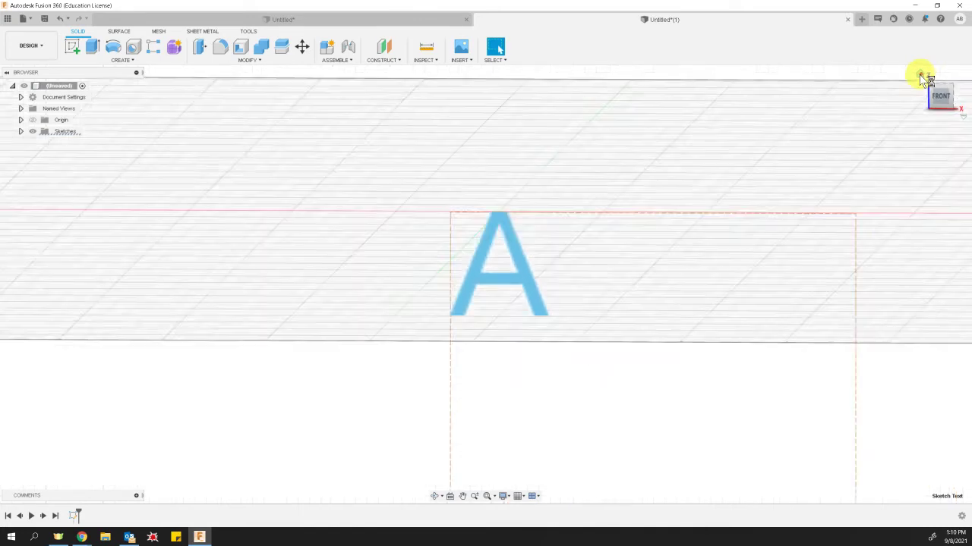
{"action": "mouse_move", "coordinate": [550, 119]}
{"action": "middle_mouse_down"}
{"action": "mouse_move", "coordinate": [559, 117]}
{"action": "mouse_move", "coordinate": [572, 251]}
{"action": "middle_mouse_up"}
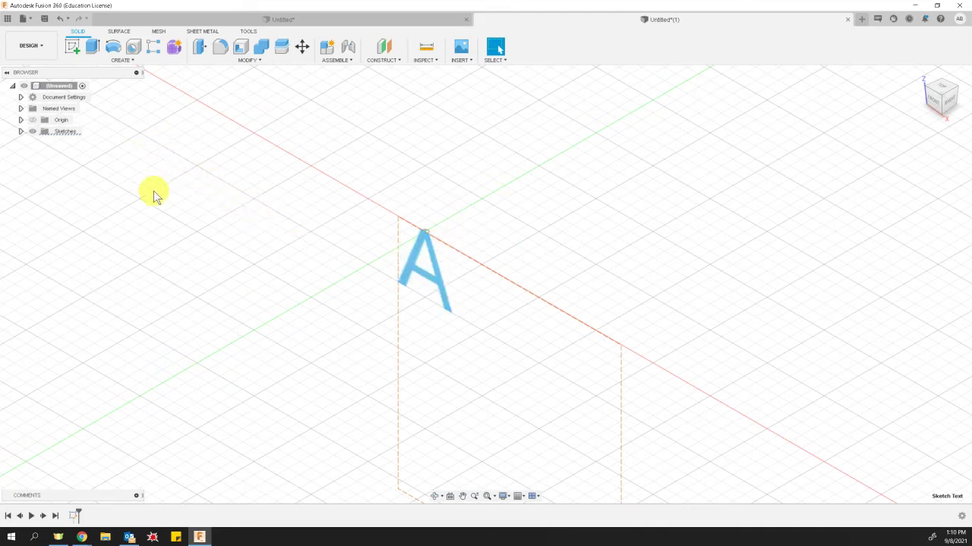
Extrude the letter A 0.40 in with Symmetric direction as a new body.
{"action": "left_click", "coordinate": [95, 49]}
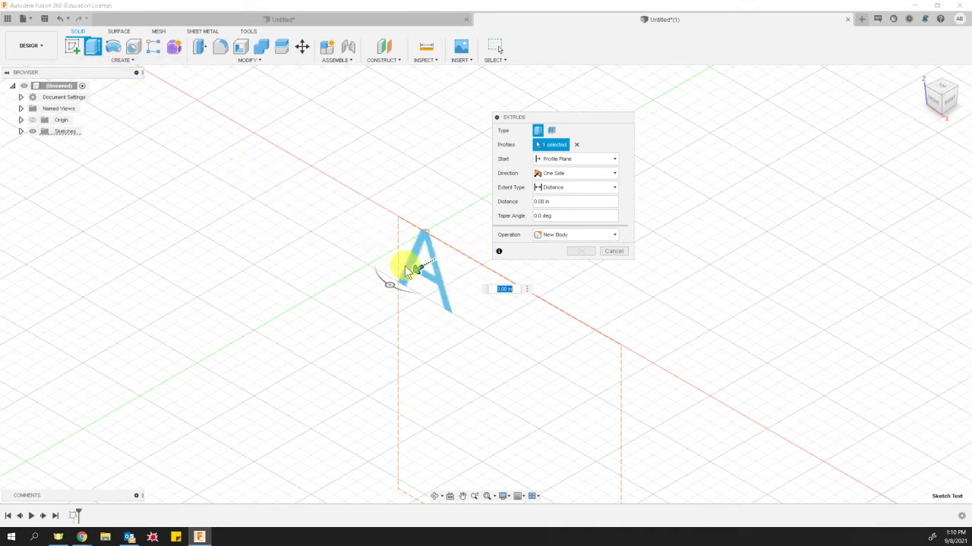
{"action": "left_click_drag", "start_coordinate": [415, 269], "coordinate": [371, 295]}
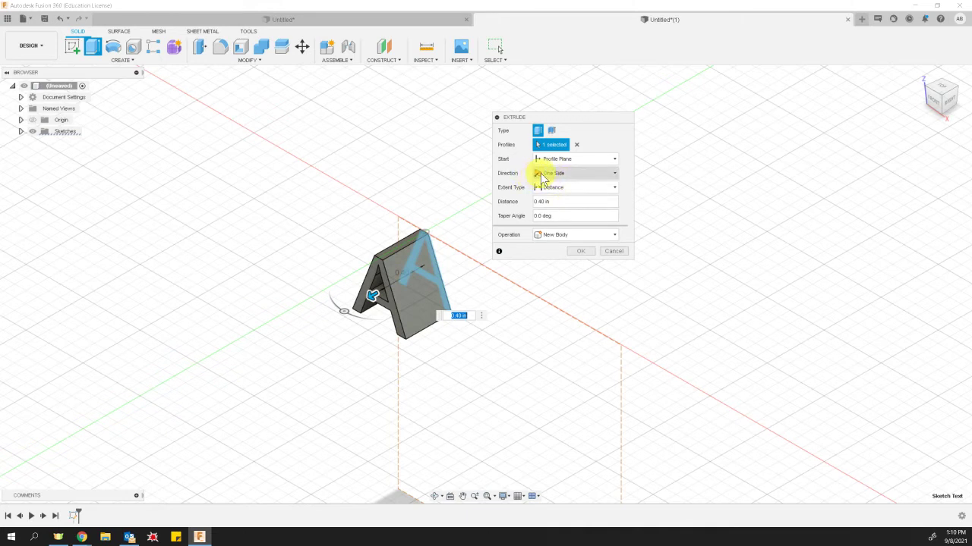
{"action": "left_click", "coordinate": [542, 174]}
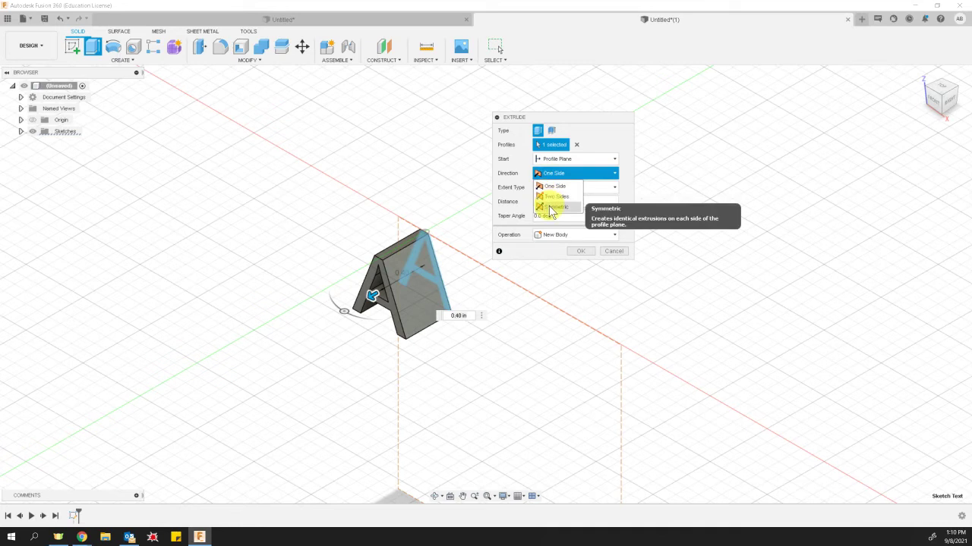
{"action": "left_click", "coordinate": [551, 208]}
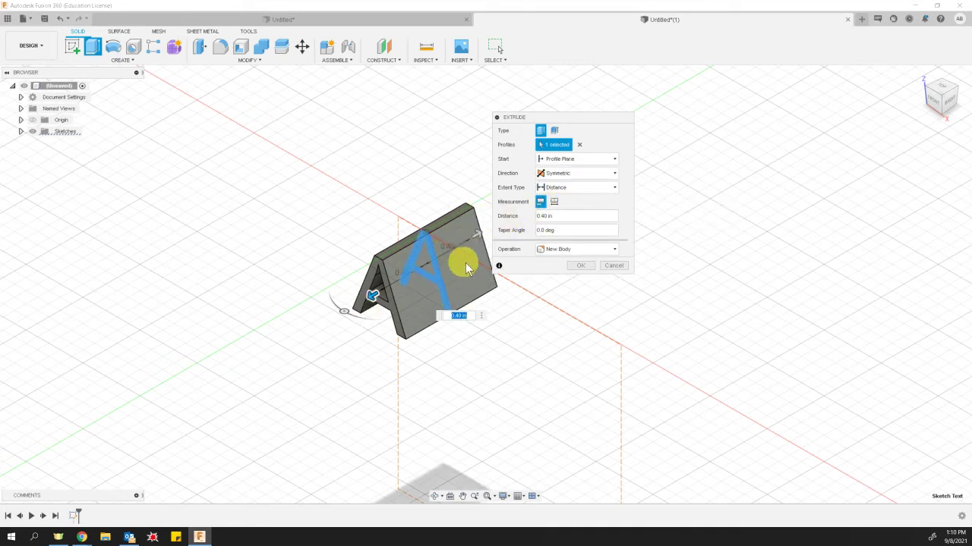
{"action": "left_click", "coordinate": [580, 266]}
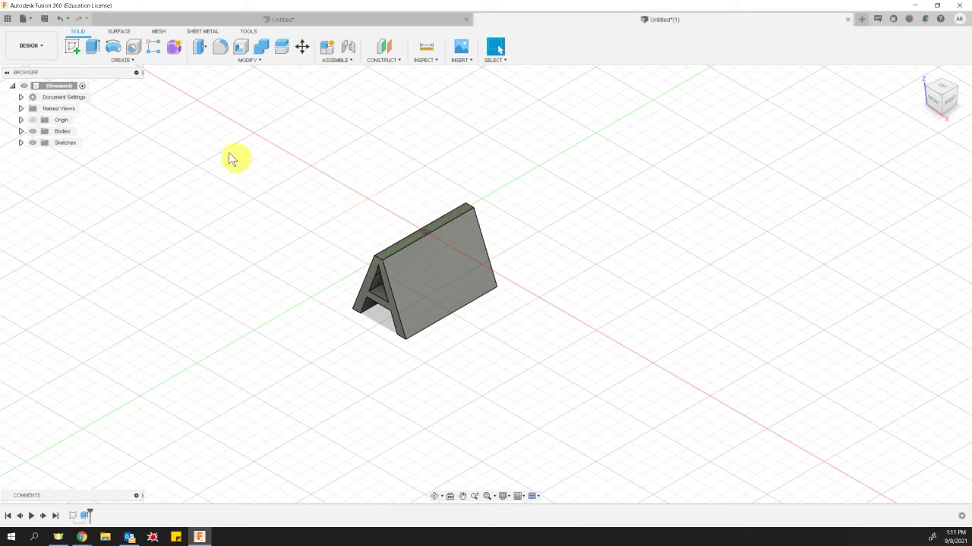
Start a sketch on the side origin plane and zoom onto the A block's projected rectangle.
{"action": "left_click", "coordinate": [73, 50]}
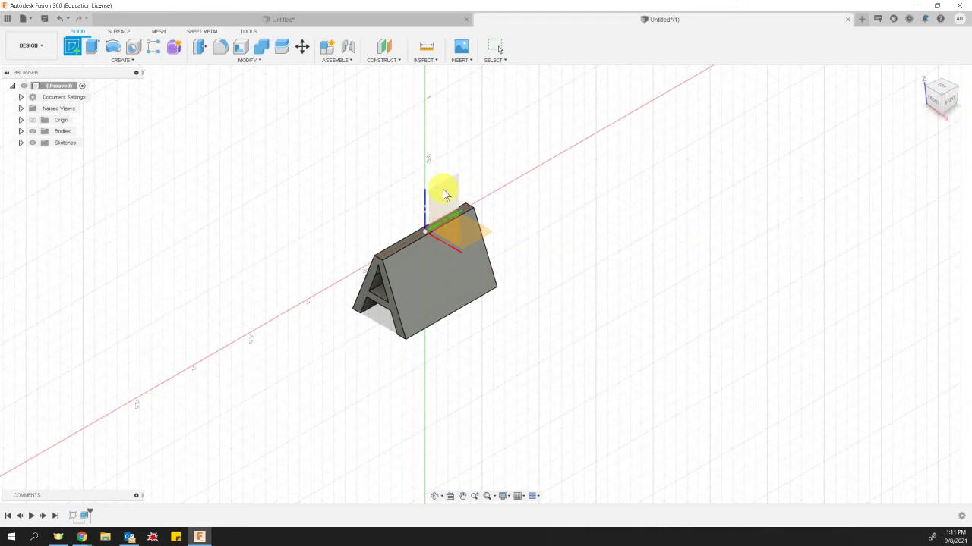
{"action": "left_click", "coordinate": [450, 188]}
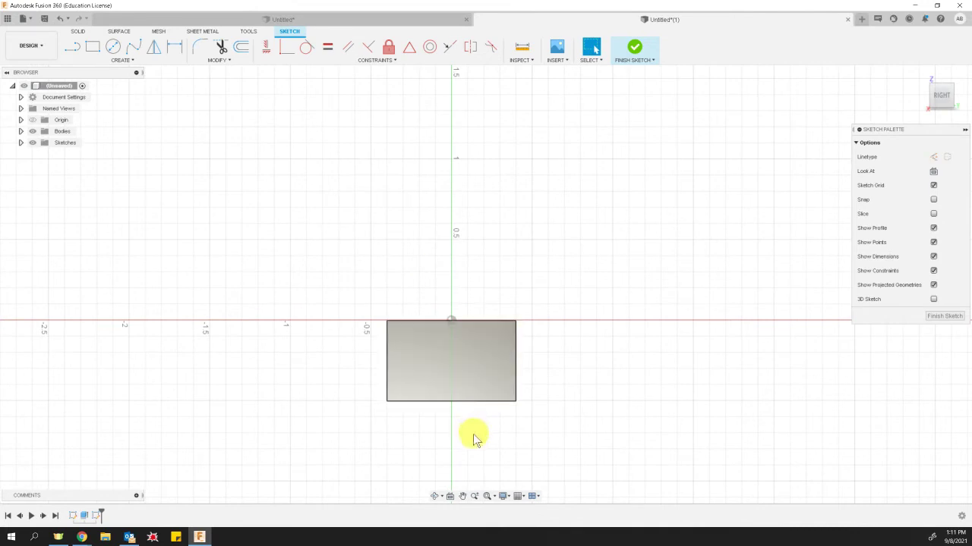
{"action": "middle_click_drag", "start_coordinate": [458, 442], "coordinate": [433, 365]}
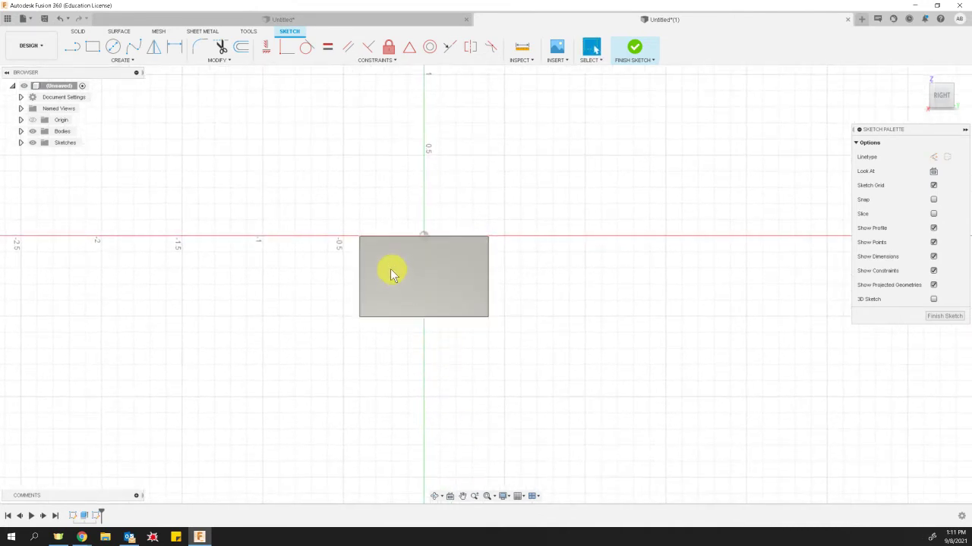
{"action": "scroll", "coordinate": [390, 268], "scroll_direction": "up", "scroll_amount": 2}
{"action": "scroll", "coordinate": [389, 268], "scroll_direction": "up", "scroll_amount": 3}
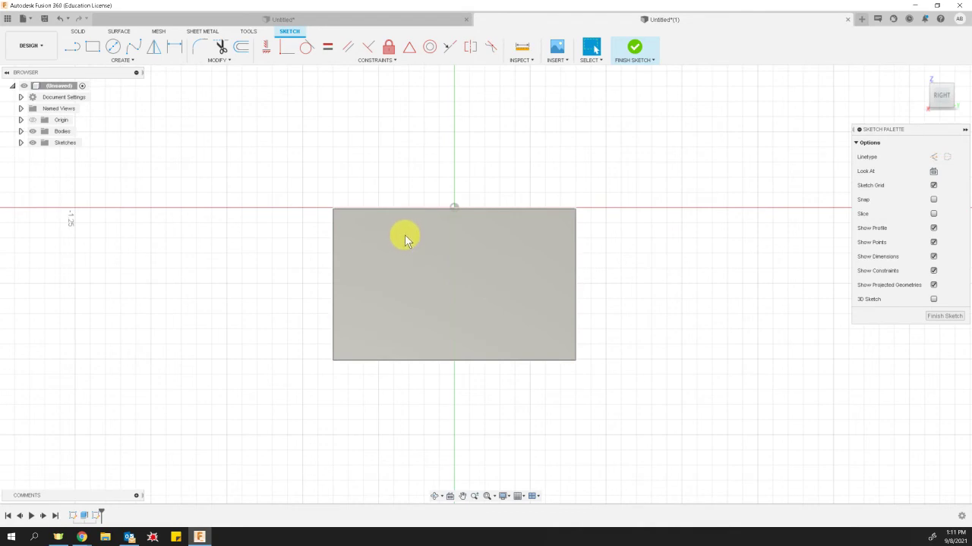
Place a capital 'B' as 0.50 in Arial sketch text in a frame spanning the side rectangle.
{"action": "left_click", "coordinate": [119, 60]}
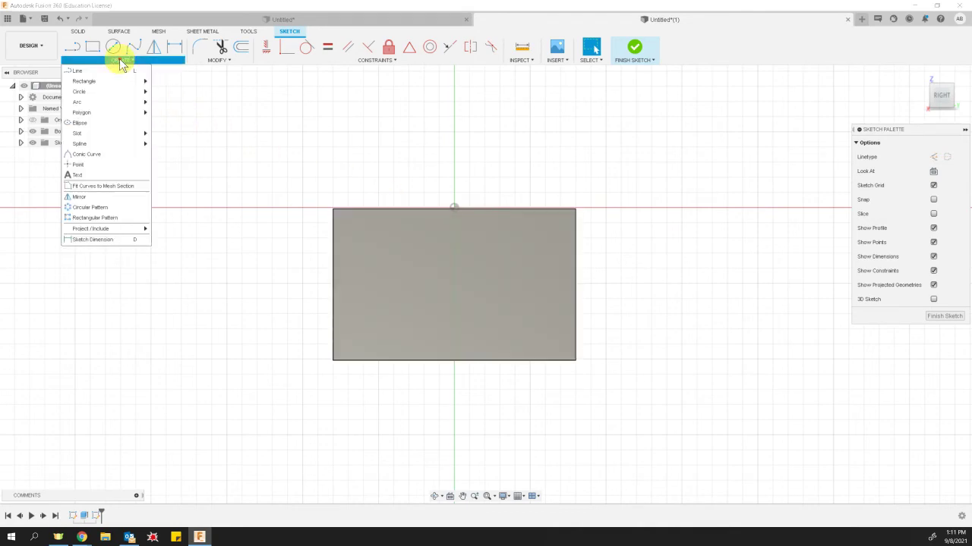
{"action": "left_click", "coordinate": [88, 174]}
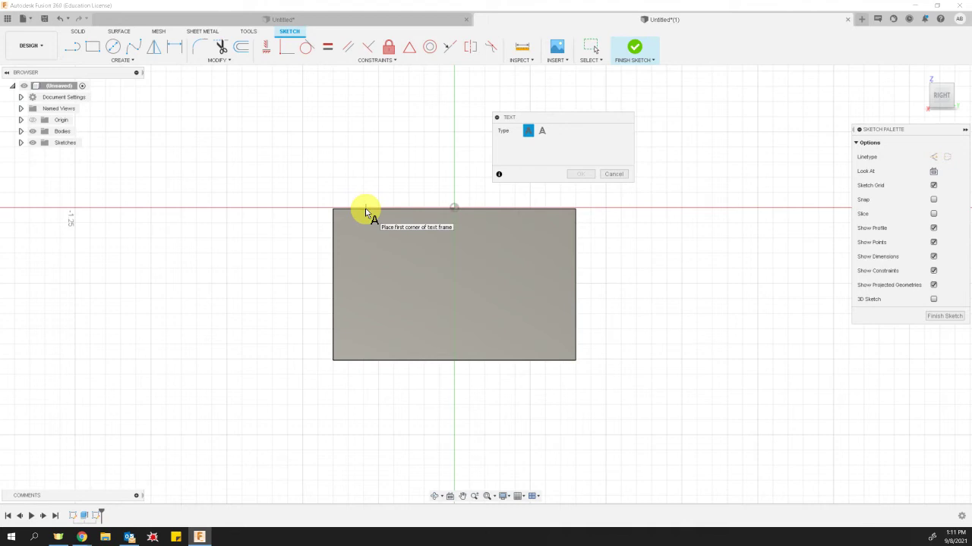
{"action": "left_click", "coordinate": [389, 208]}
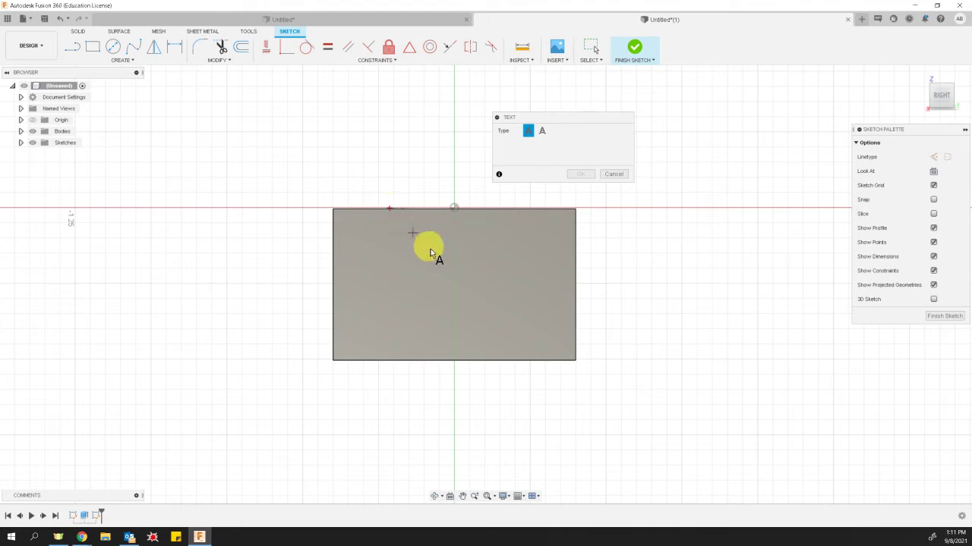
{"action": "left_click", "coordinate": [531, 364]}
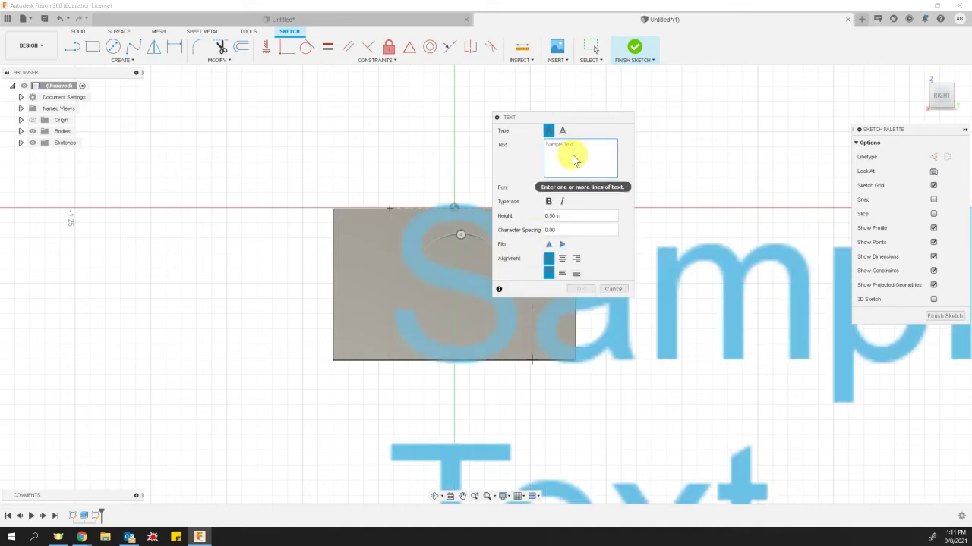
{"action": "type", "text": "B"}
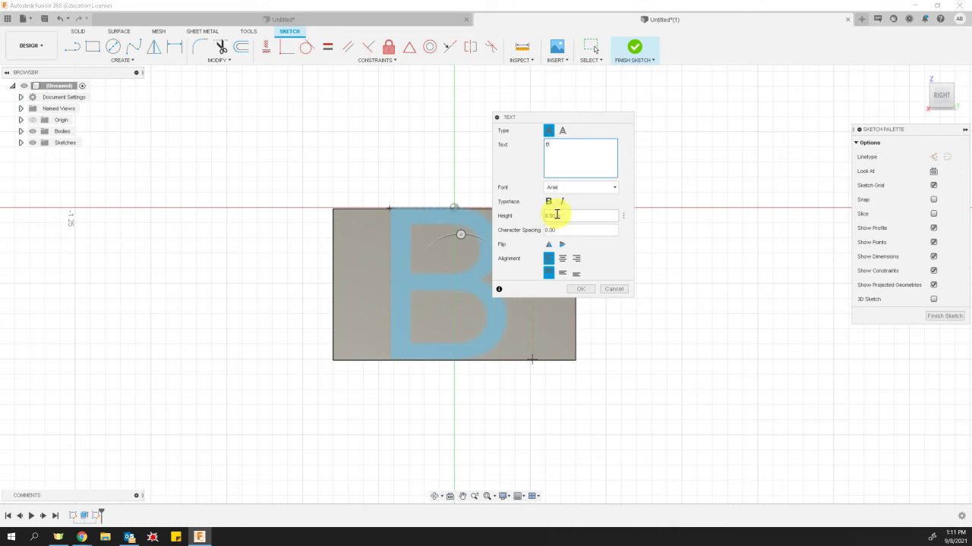
{"action": "left_click", "coordinate": [583, 289]}
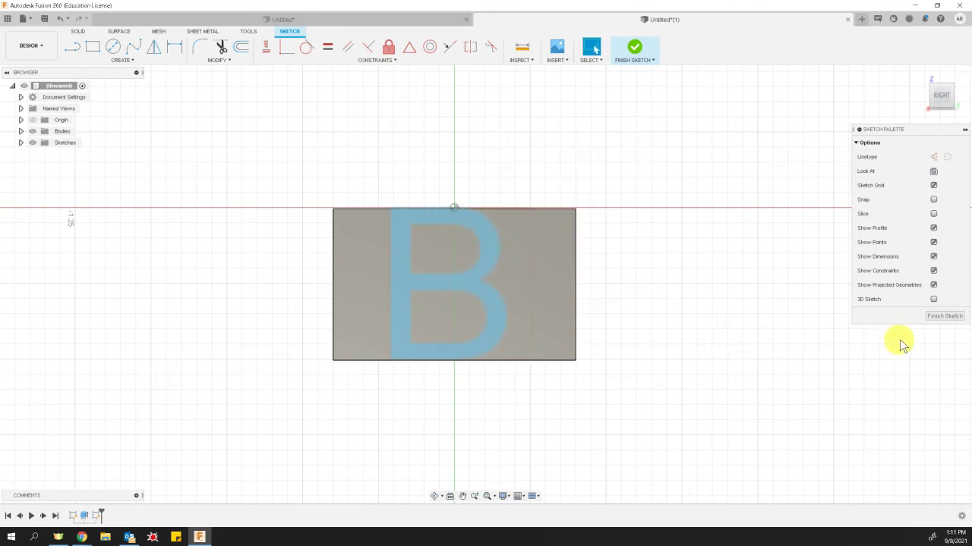
Finish the B sketch, turn to an isometric view, and start Extrude with the A body hidden.
{"action": "left_click", "coordinate": [943, 317]}
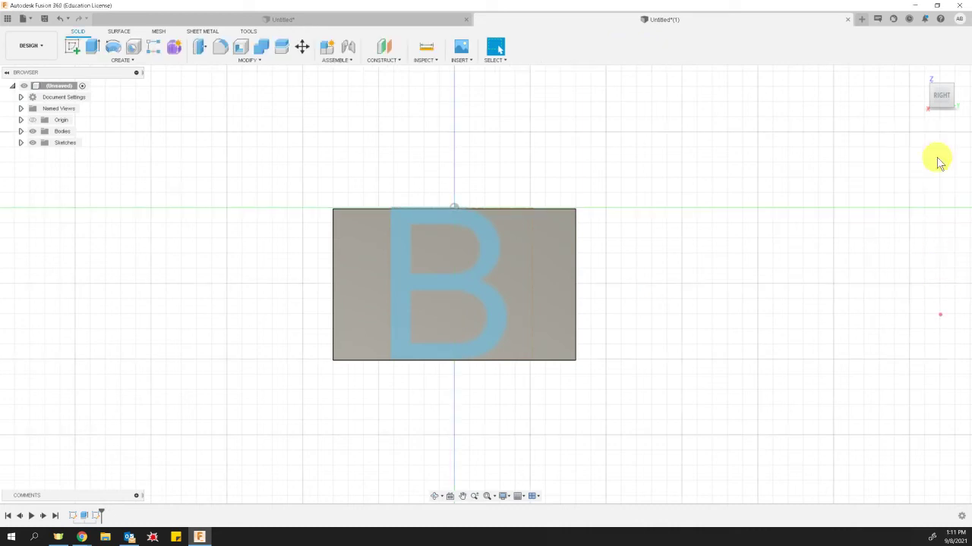
{"action": "left_click", "coordinate": [932, 89]}
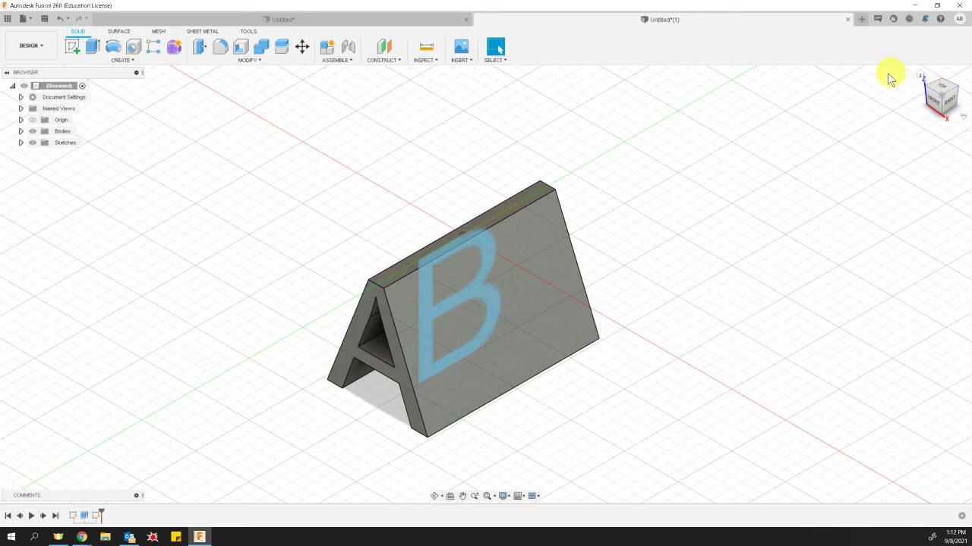
{"action": "left_click", "coordinate": [92, 48]}
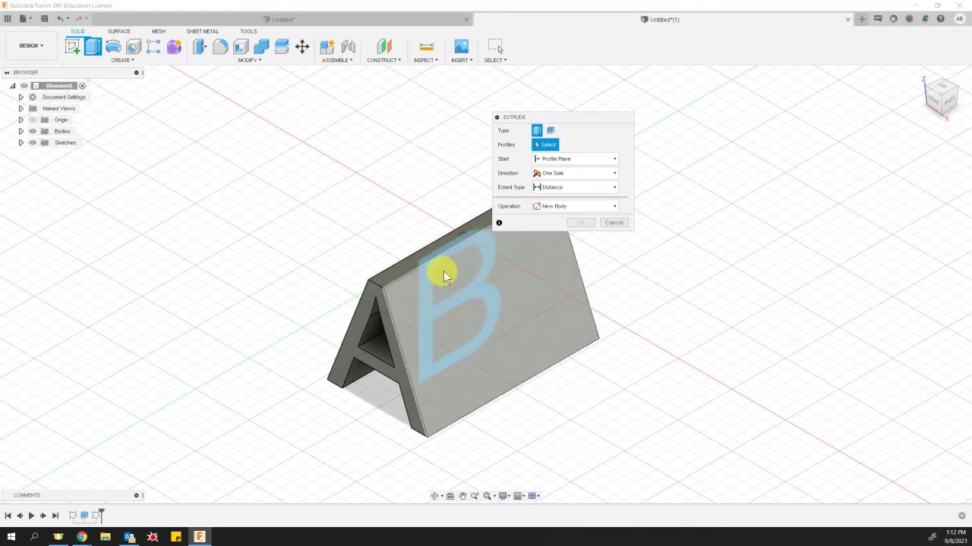
{"action": "left_click", "coordinate": [33, 133]}
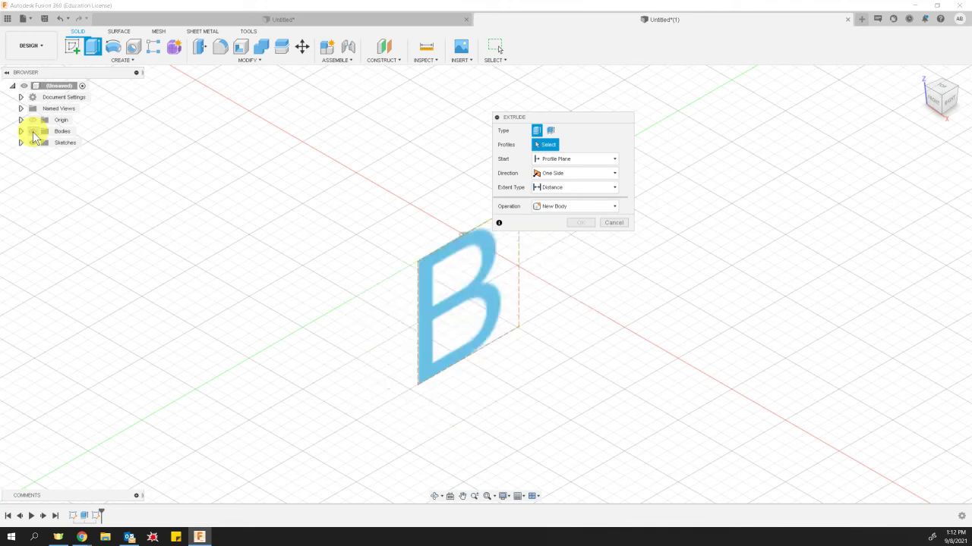
Extrude the B profile 0.40 in Symmetric with Intersect, showing the A body, into one AB solid.
{"action": "left_click", "coordinate": [431, 313]}
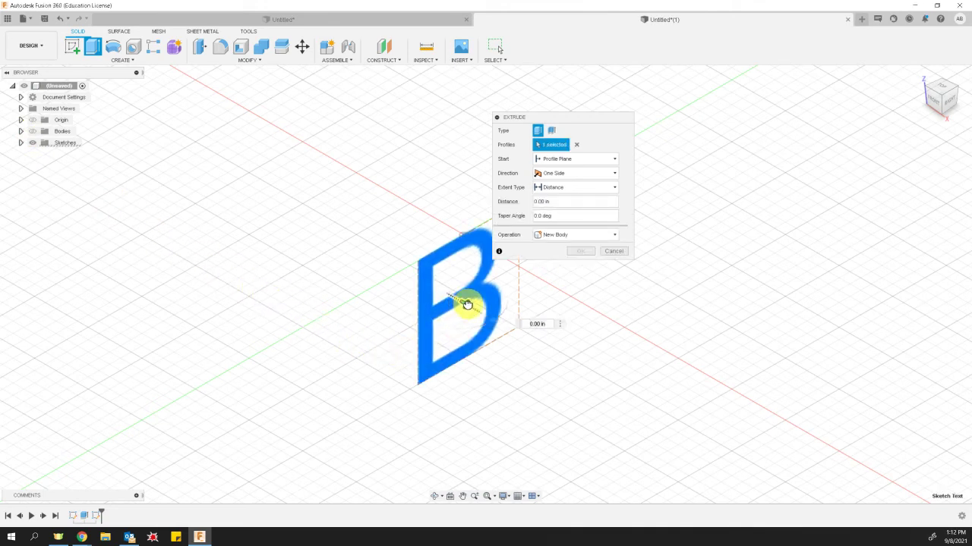
{"action": "left_click_drag", "start_coordinate": [466, 304], "coordinate": [532, 341]}
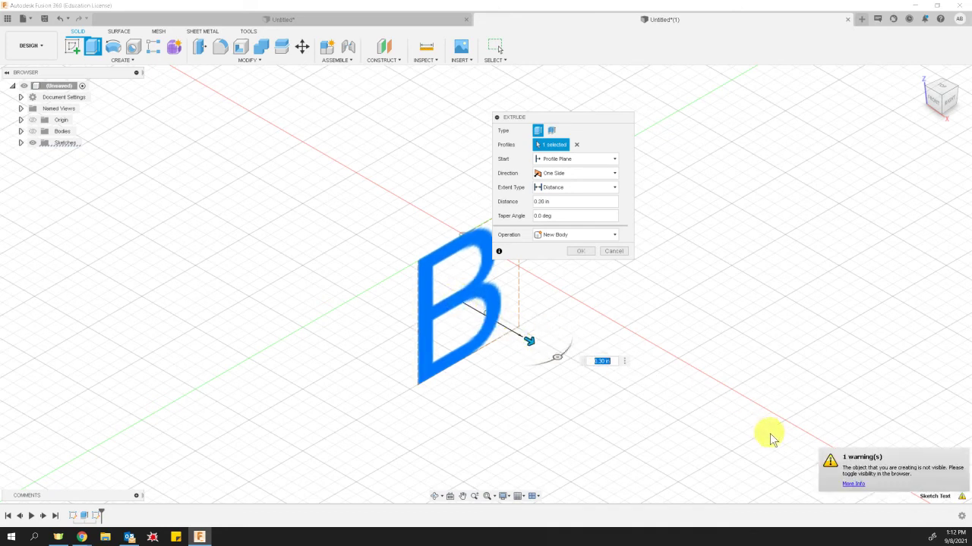
{"action": "left_click", "coordinate": [563, 176]}
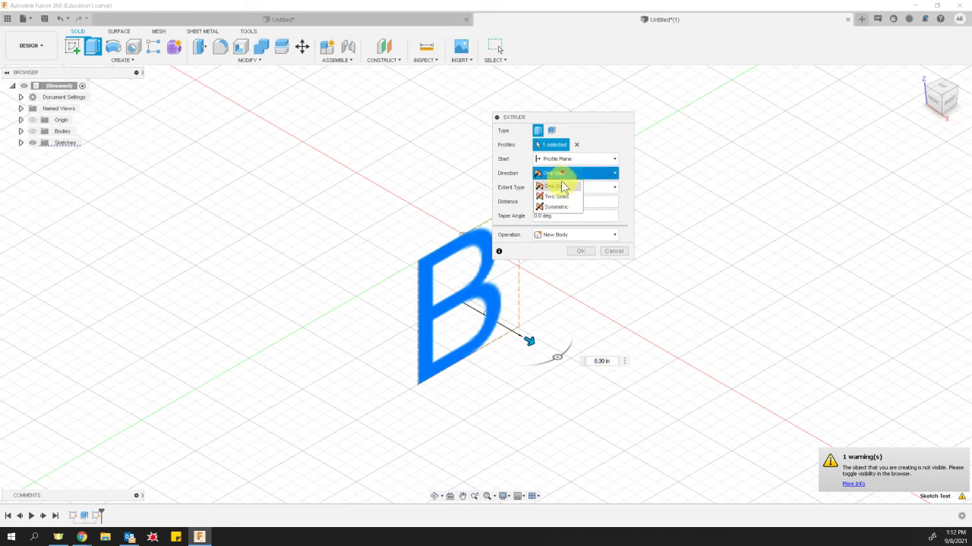
{"action": "left_click", "coordinate": [562, 207]}
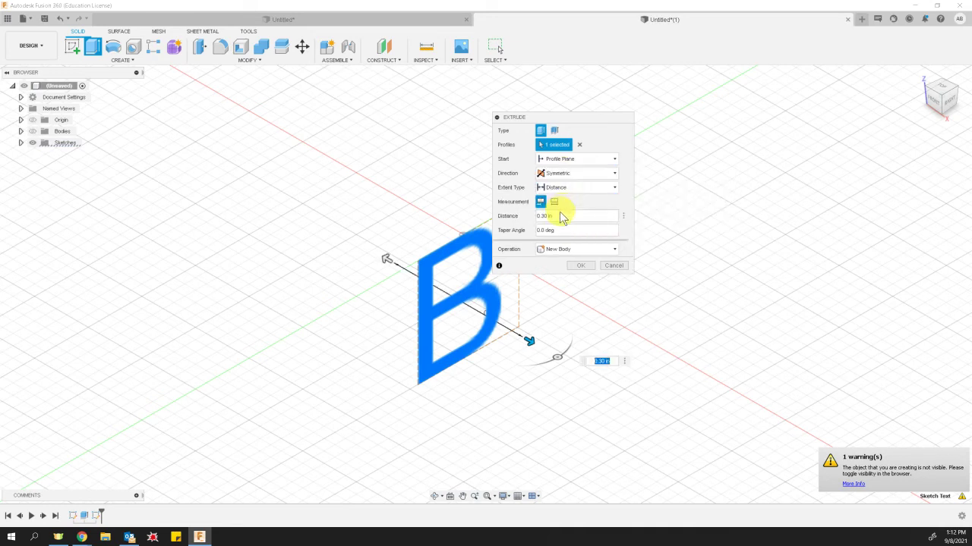
{"action": "left_click", "coordinate": [554, 251]}
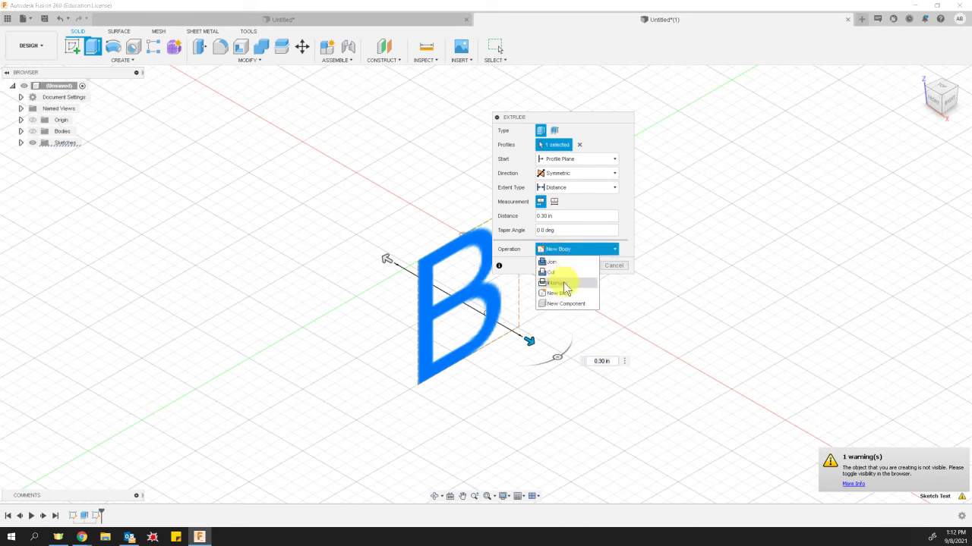
{"action": "left_click", "coordinate": [558, 282]}
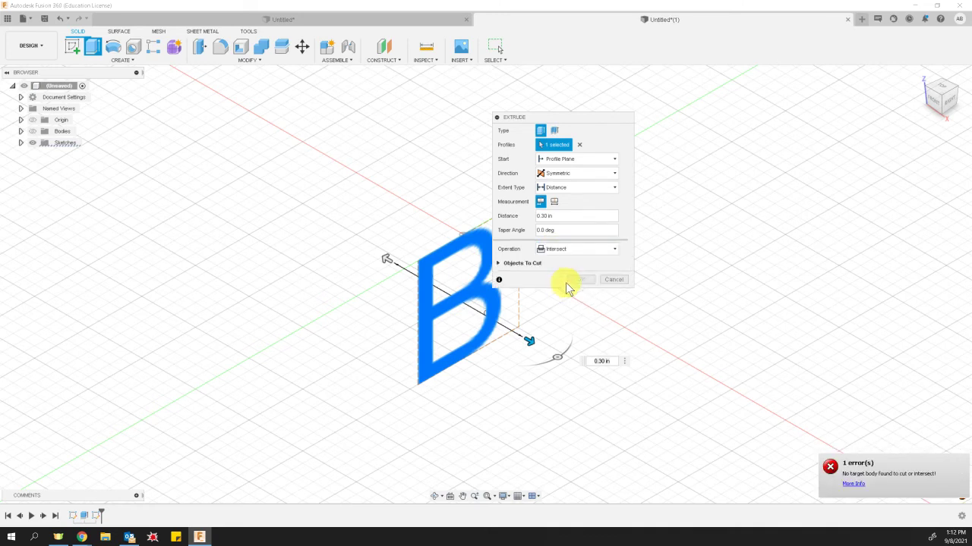
{"action": "left_click_drag", "start_coordinate": [533, 342], "coordinate": [561, 349]}
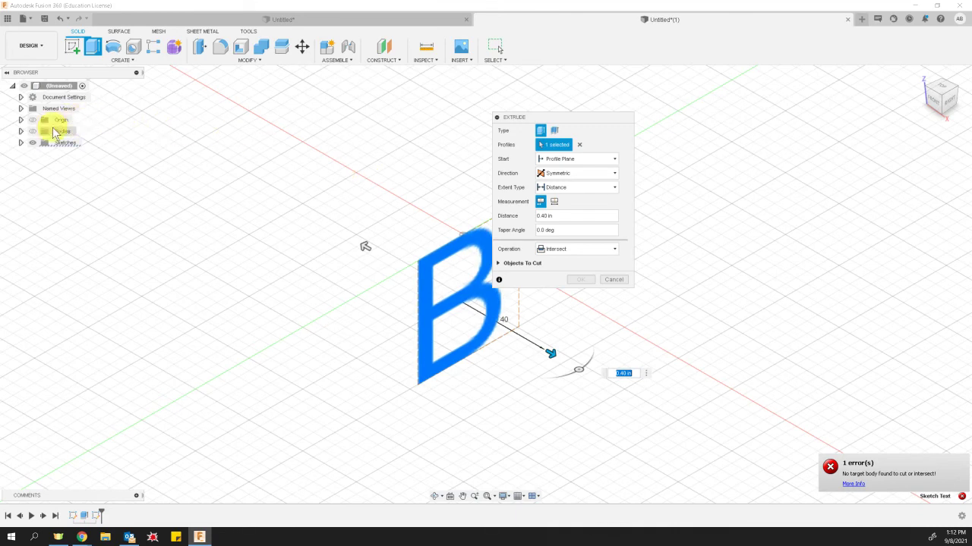
{"action": "left_click", "coordinate": [33, 132]}
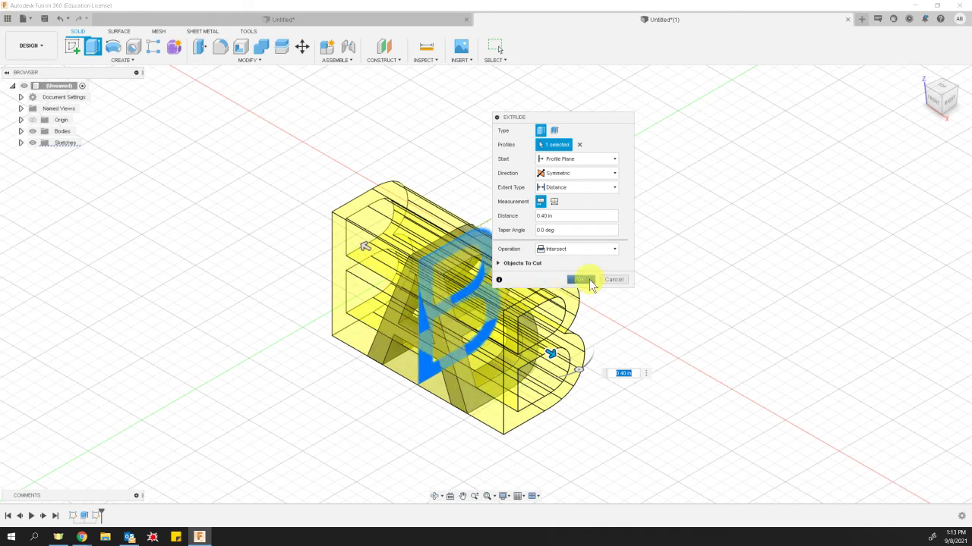
{"action": "left_click", "coordinate": [590, 280]}
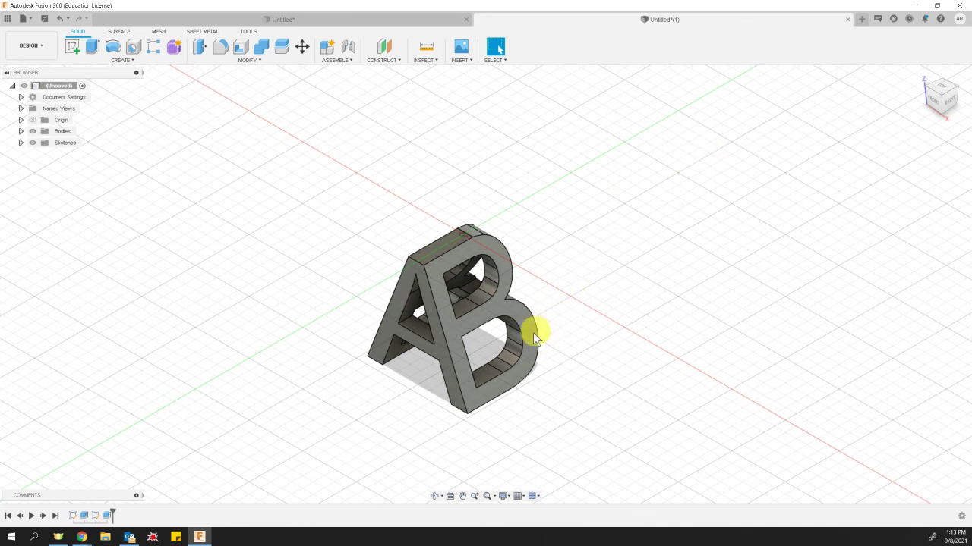
{"action": "left_click", "coordinate": [434, 497]}
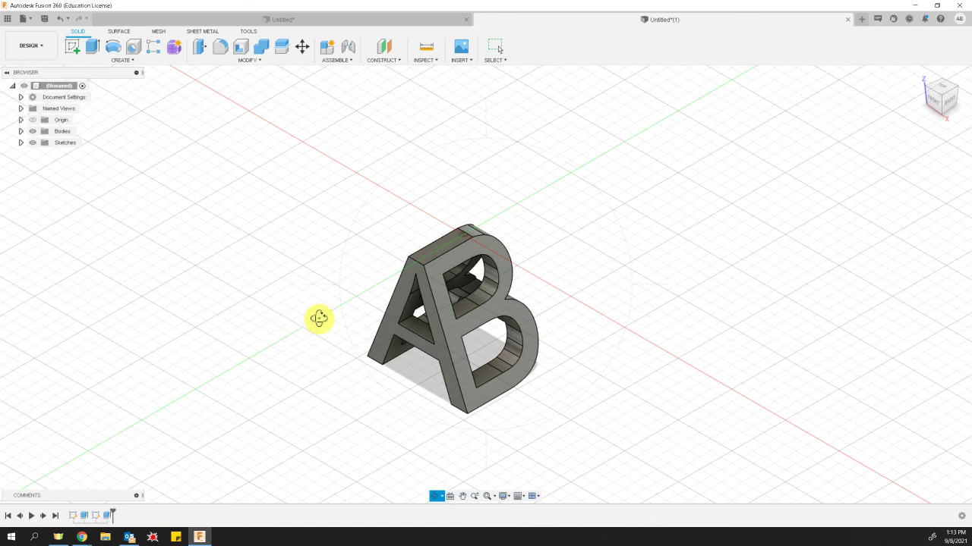
{"action": "left_click_drag", "start_coordinate": [319, 319], "coordinate": [624, 106]}
{"action": "key", "text": "Escape"}
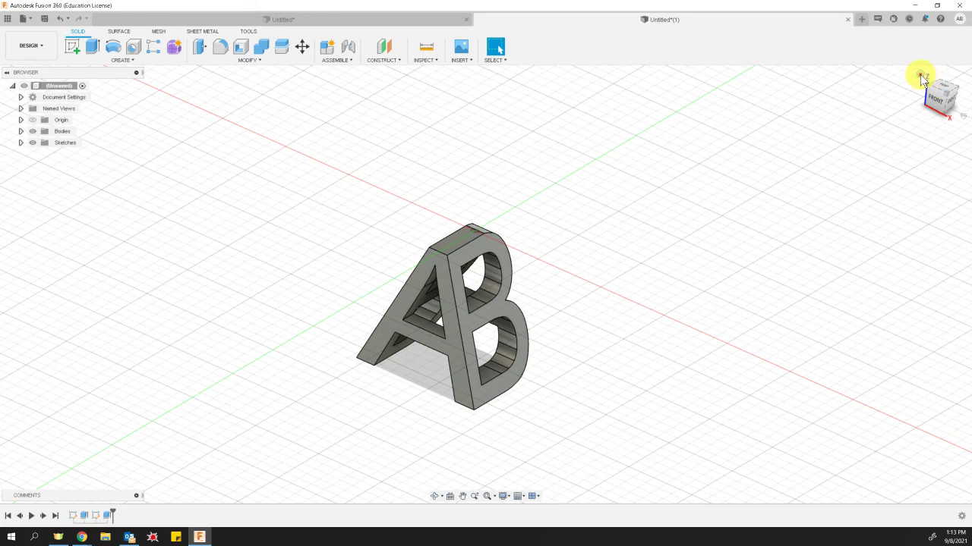